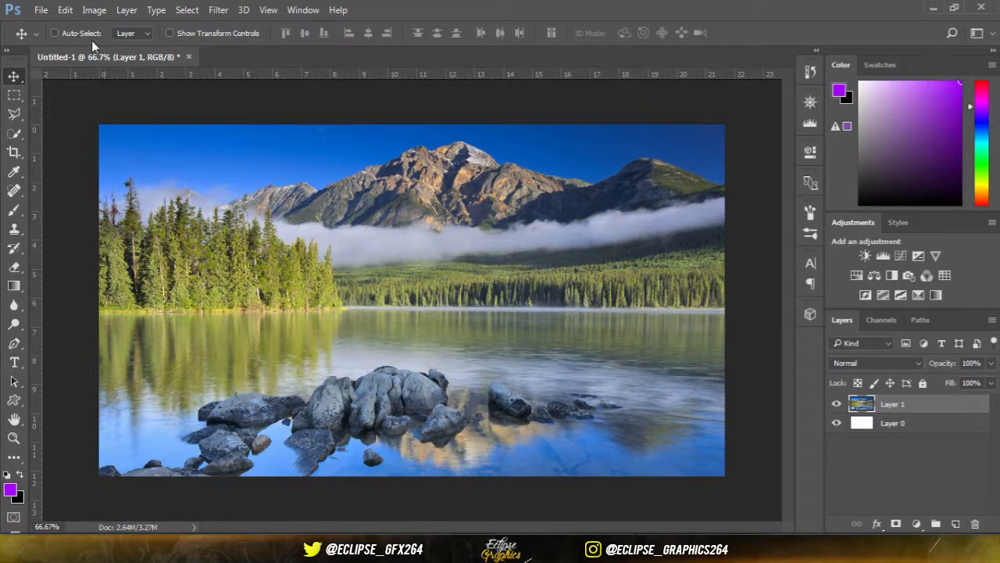
pyautogui.click(67, 10)
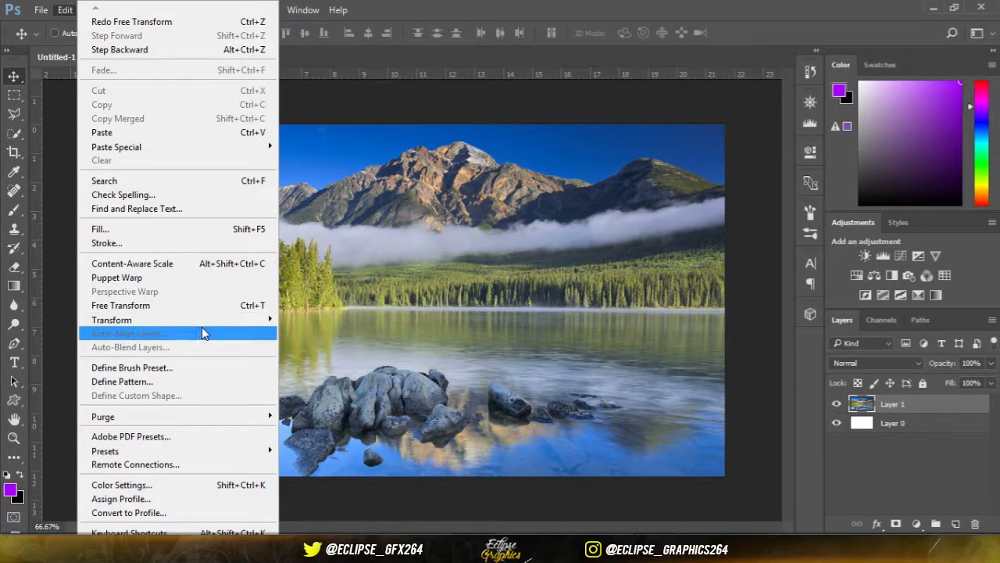
pyautogui.moveTo(235, 320)
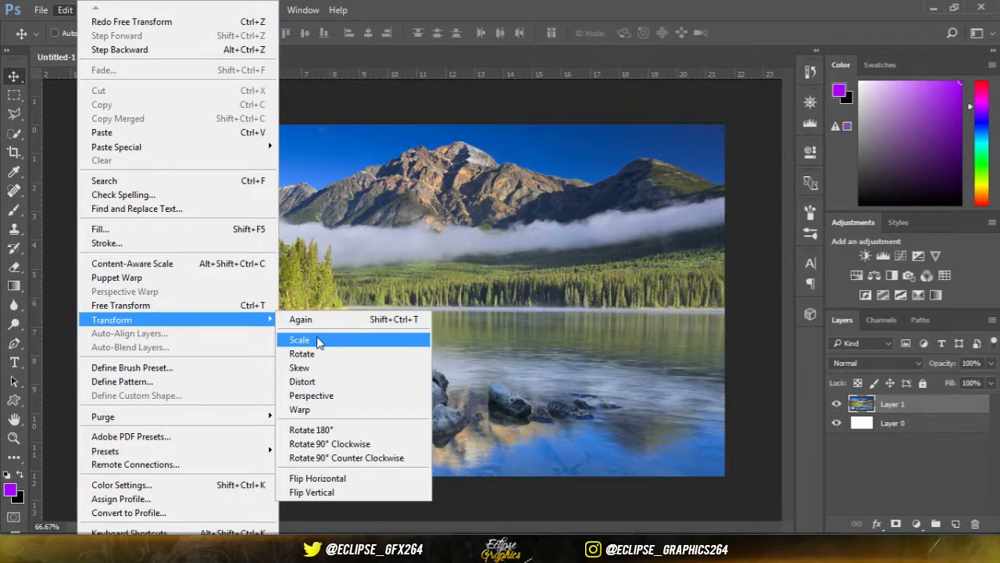
pyautogui.click(319, 341)
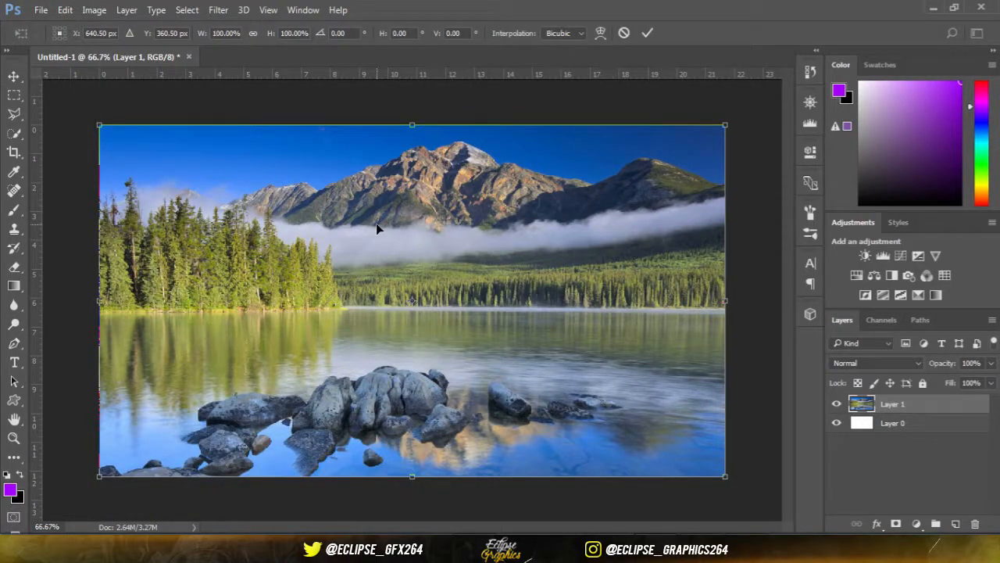
pyautogui.press('Return')
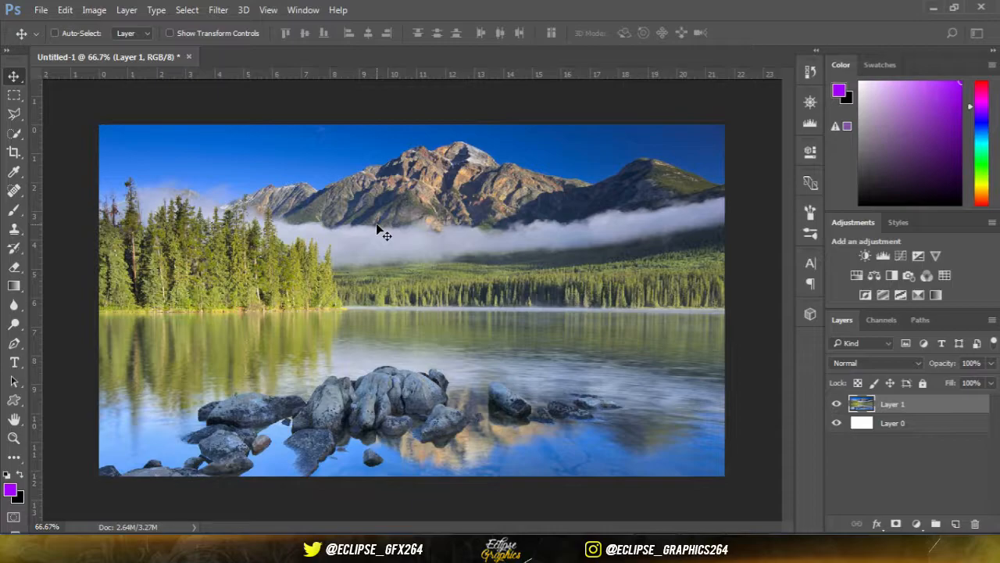
# Try free-transforming the landscape layer from its upper-left corner and its top edge, undoing each change.
pyautogui.hotkey('ctrl', 't')
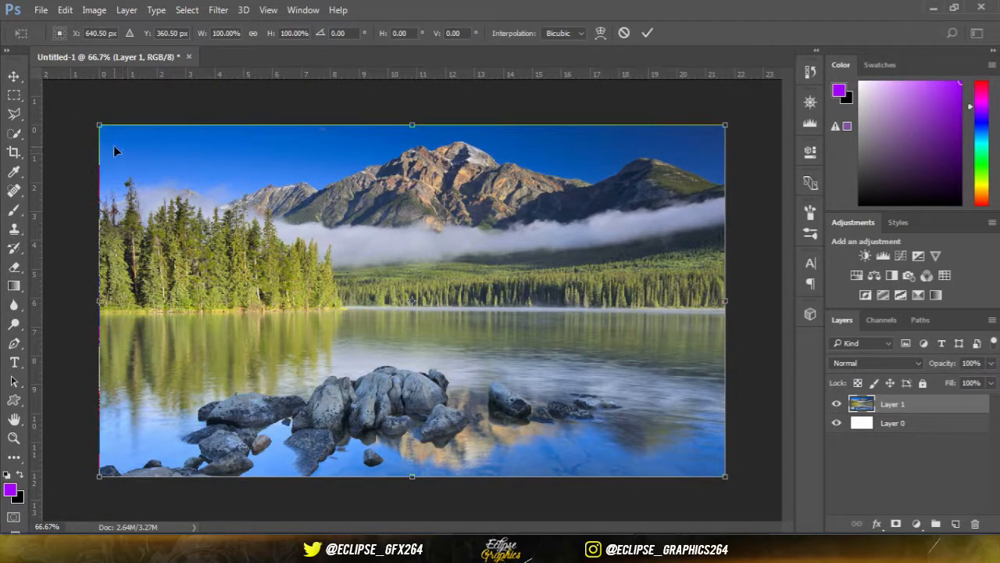
pyautogui.moveTo(100, 126); pyautogui.dragTo(181, 171)
pyautogui.hotkey('ctrl', 'z')
pyautogui.moveTo(410, 128)
pyautogui.mouseDown()
pyautogui.moveTo(408, 168)
pyautogui.moveTo(404, 94)
pyautogui.moveTo(404, 123)
pyautogui.mouseUp()
pyautogui.hotkey('ctrl', 'z')
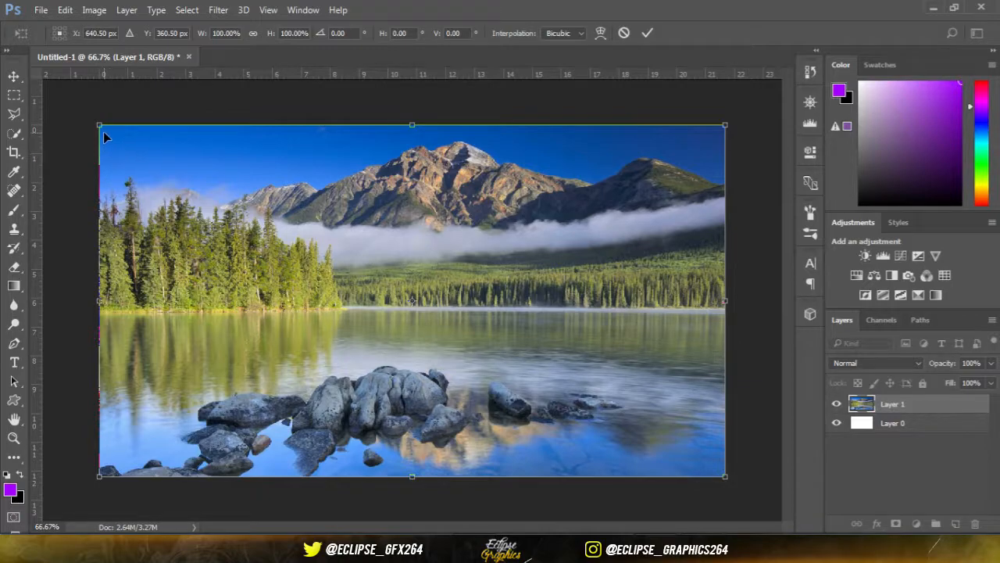
# Try scaling the landscape layer proportionally to about 73% toward its lower-right corner, and undo the transform.
pyautogui.moveTo(99, 122); pyautogui.dragTo(268, 216)
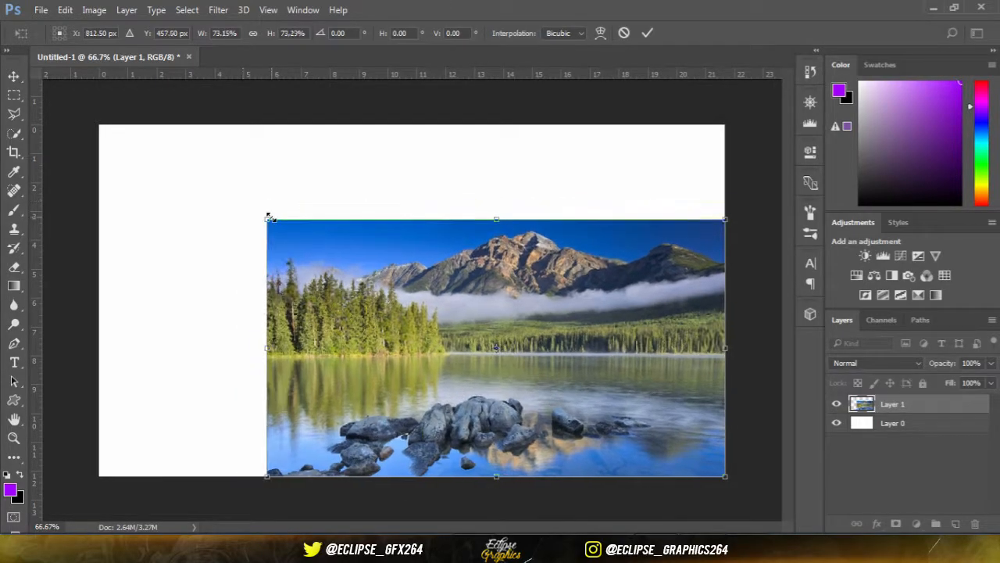
pyautogui.press('Return')
pyautogui.hotkey('ctrl', 'z')
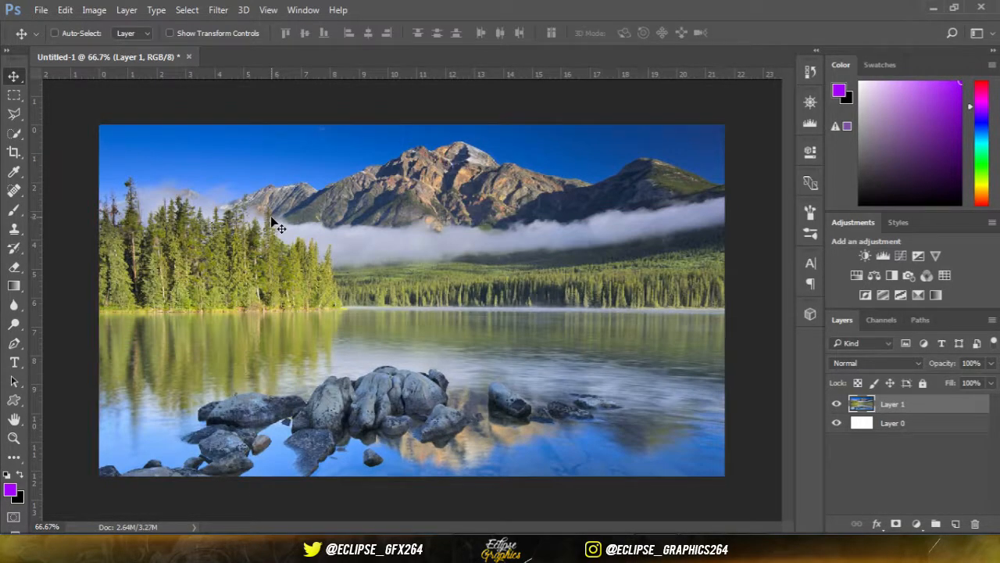
# Try scaling the landscape layer proportionally around its centre to about 65%, and undo the transform.
pyautogui.hotkey('ctrl', 't')
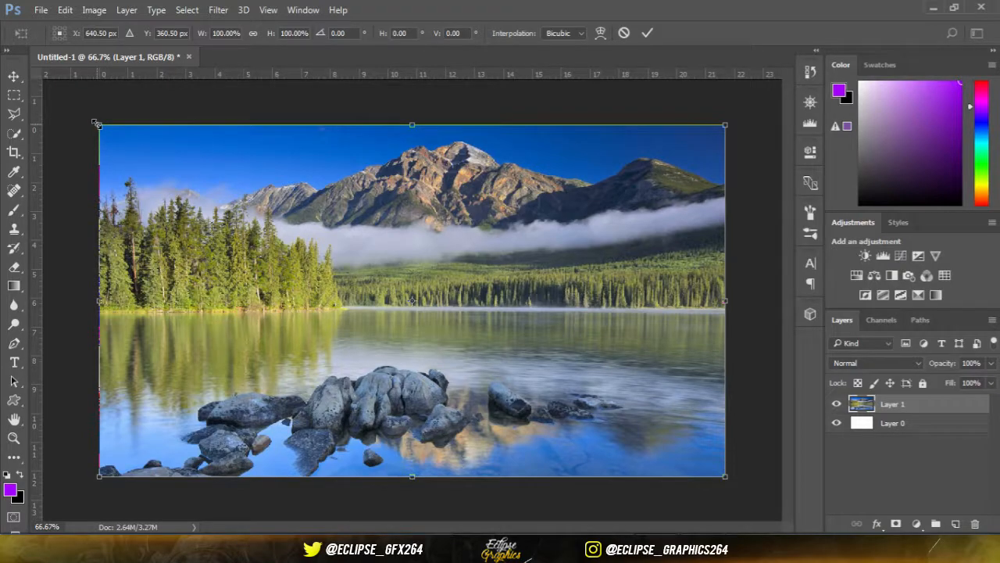
pyautogui.moveTo(95, 123); pyautogui.dragTo(201, 191)
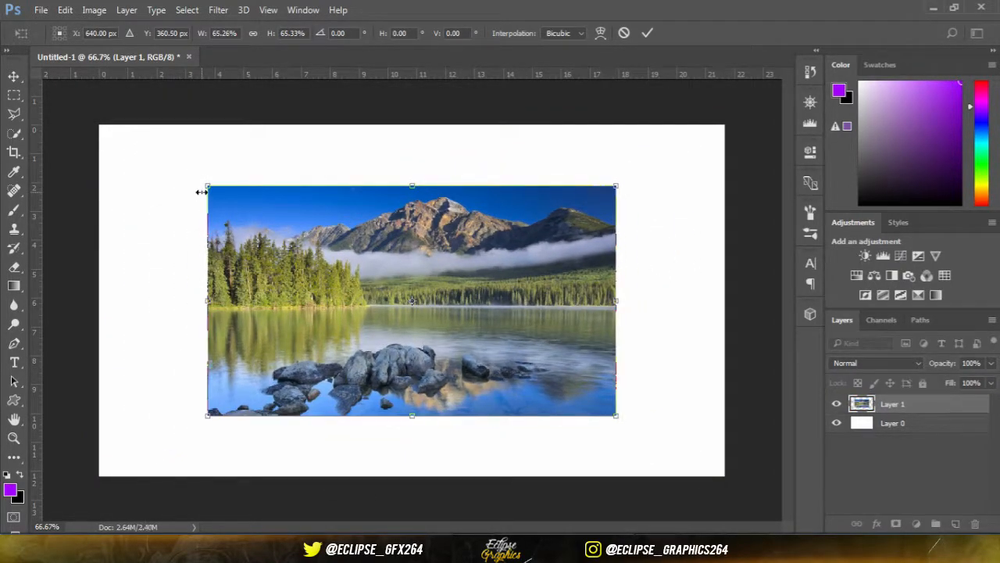
pyautogui.press('Return')
pyautogui.hotkey('ctrl', 'z')
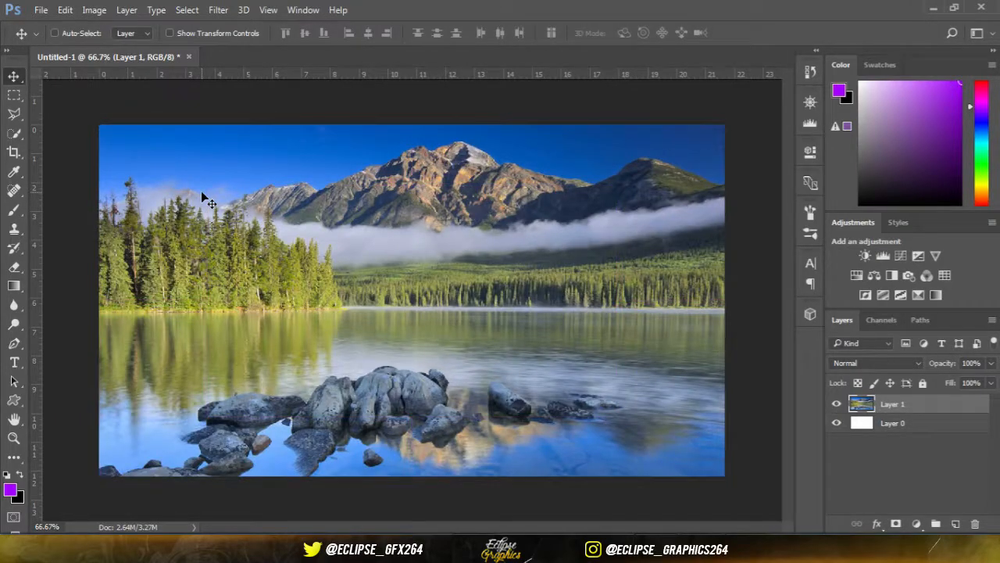
# Try skewing the landscape layer vertically to about -4.29° by raising its right edge, and cancel the transform.
pyautogui.hotkey('ctrl', 't')
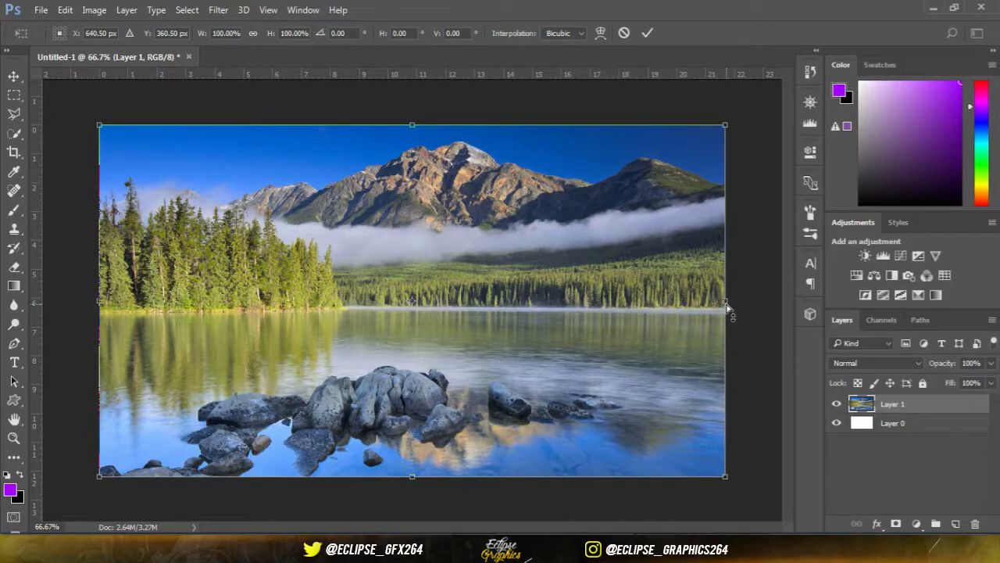
pyautogui.moveTo(726, 304); pyautogui.dragTo(726, 262)
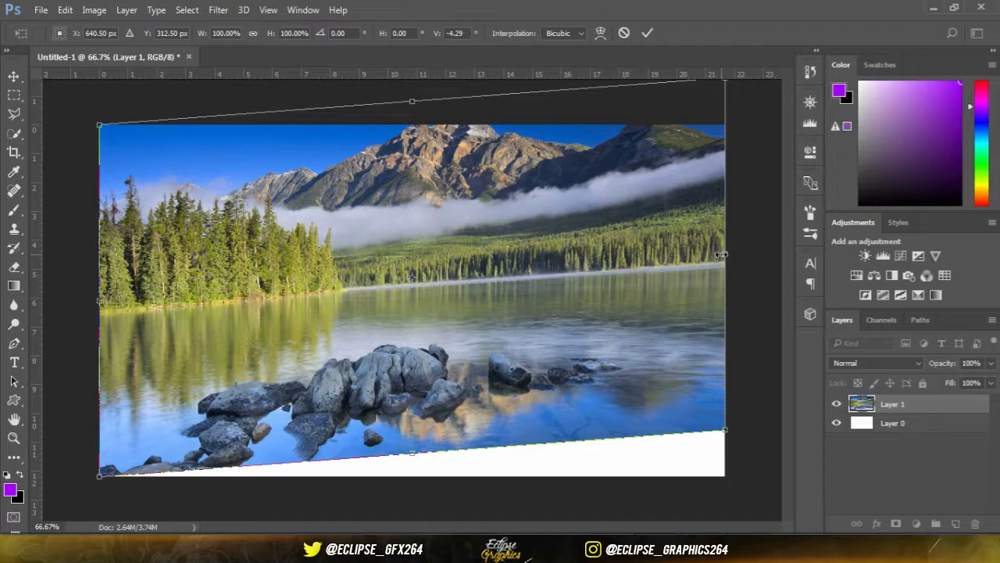
pyautogui.press('Escape')
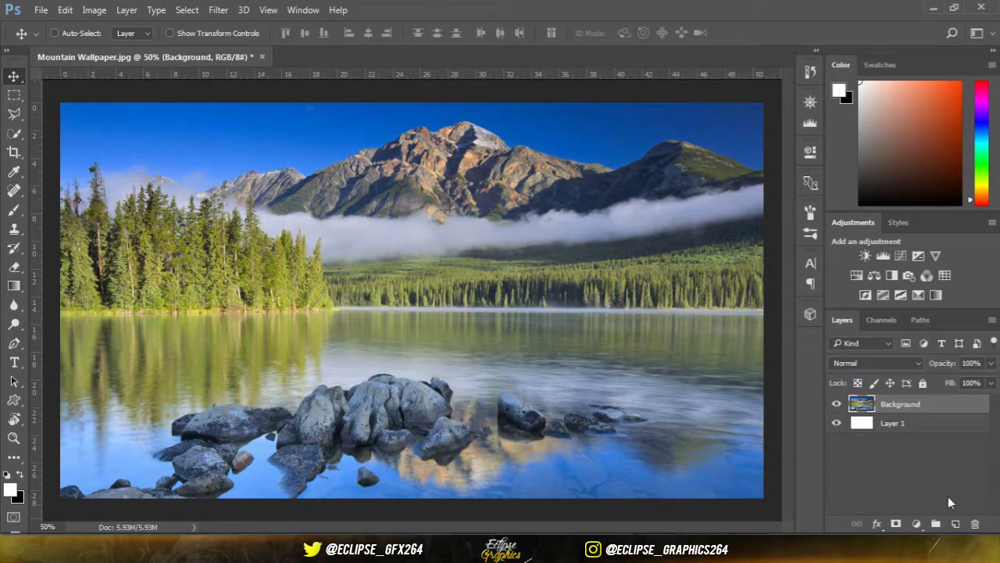
# Paint the left and right edges of the mountain photo black on a new layer with a soft 800 px brush.
pyautogui.click(955, 524)
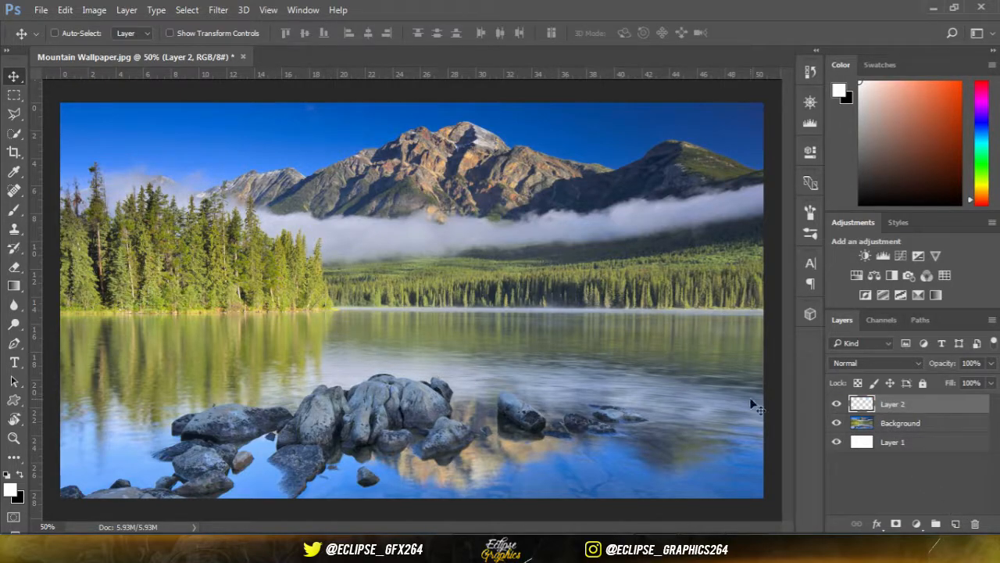
pyautogui.click(21, 474)
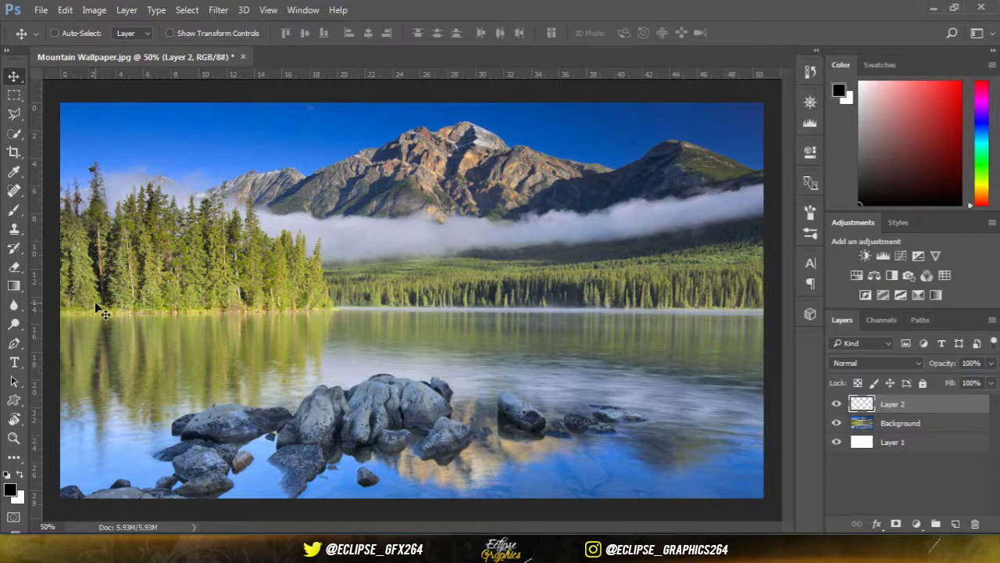
pyautogui.press('b')
pyautogui.click(77, 33)
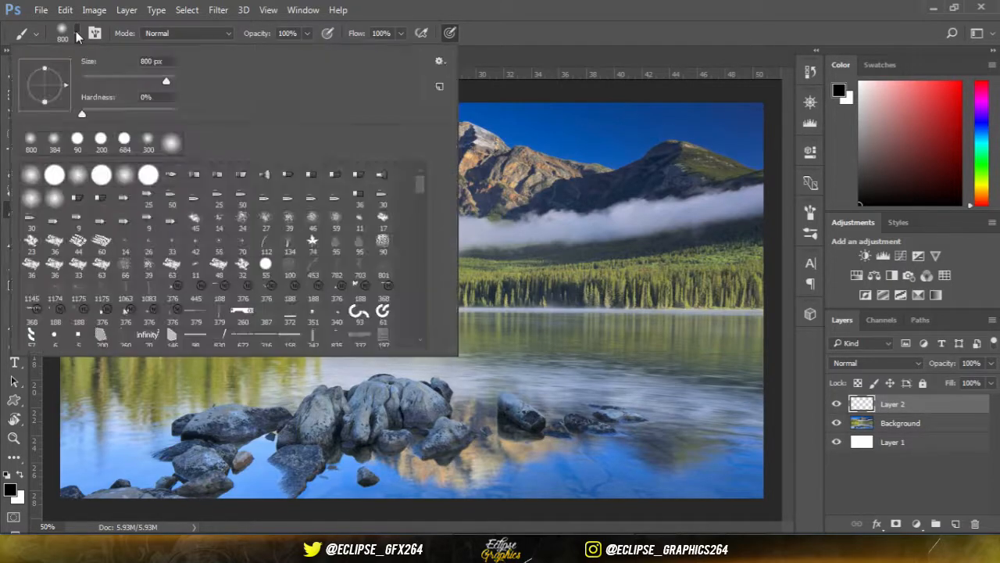
pyautogui.press('Escape')
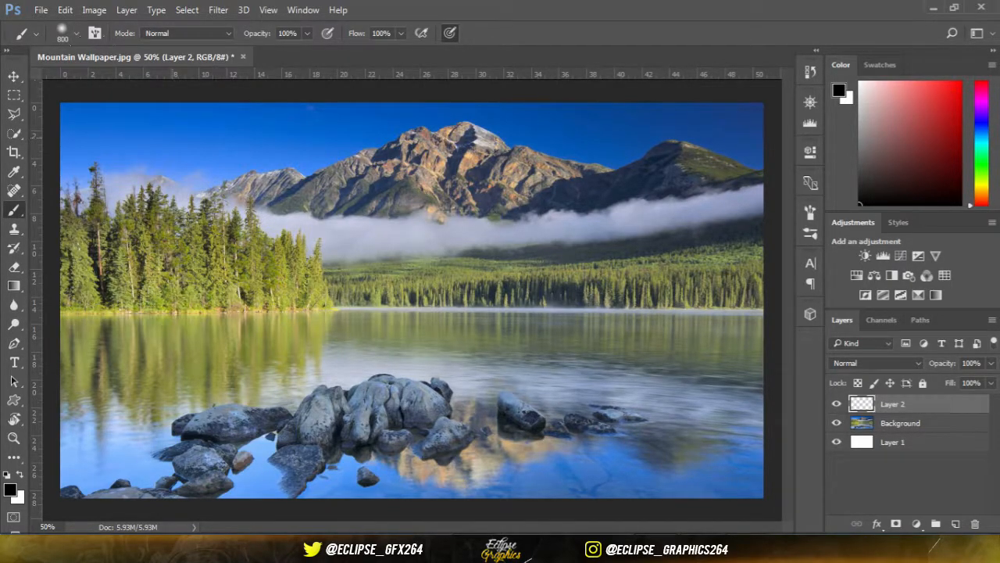
pyautogui.moveTo(63, 111)
pyautogui.mouseDown()
pyautogui.moveTo(61, 508)
pyautogui.moveTo(103, 297)
pyautogui.moveTo(104, 110)
pyautogui.mouseUp()
pyautogui.moveTo(758, 110); pyautogui.dragTo(744, 512)
# Set the opacity of the black edge-shading layer to 20%.
pyautogui.click(991, 362)
pyautogui.click(950, 382)
pyautogui.moveTo(952, 383); pyautogui.dragTo(937, 383)
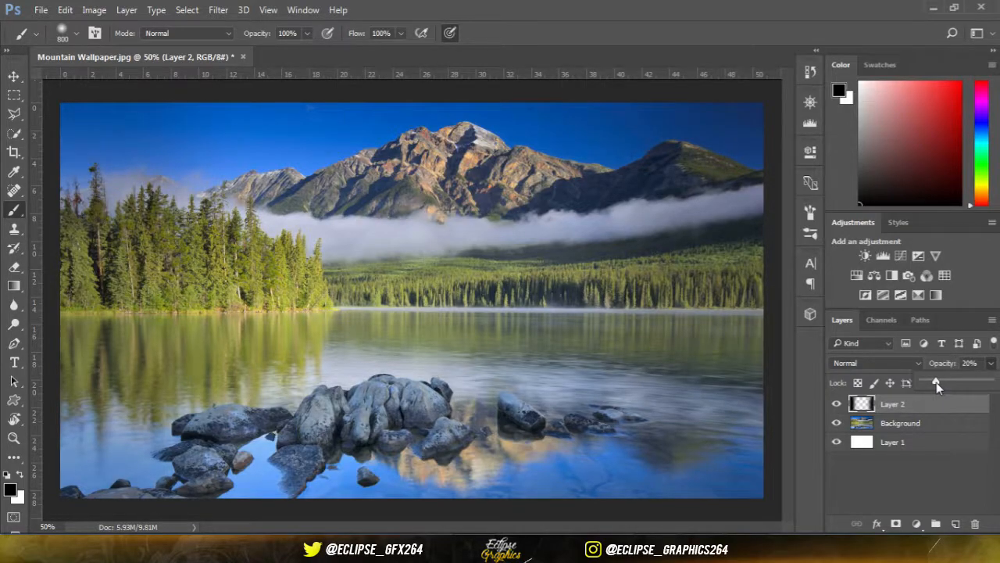
pyautogui.press('Return')
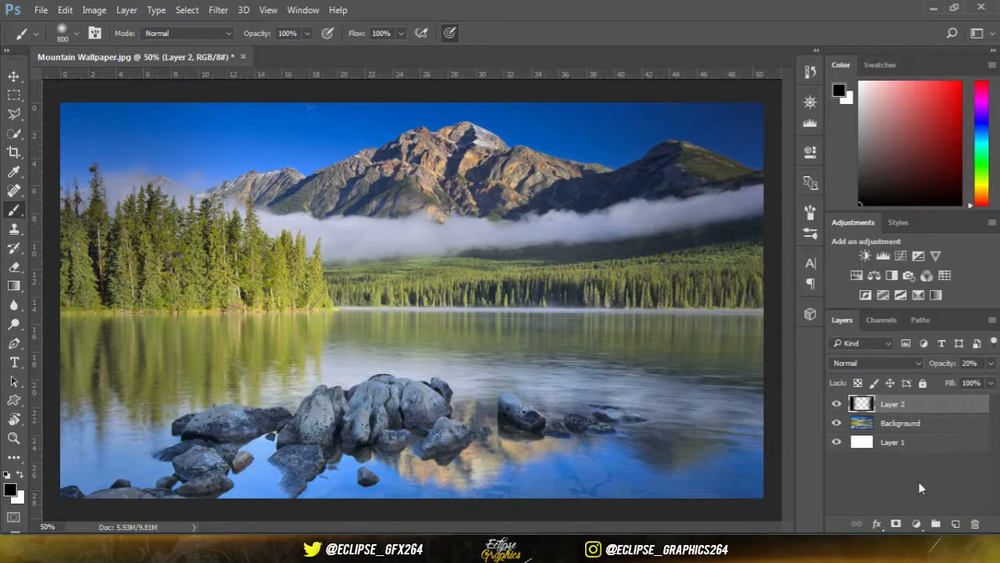
# Add a soft white glow at the photo's top centre on a new layer, using a 1100 px brush applied above the canvas.
pyautogui.click(955, 524)
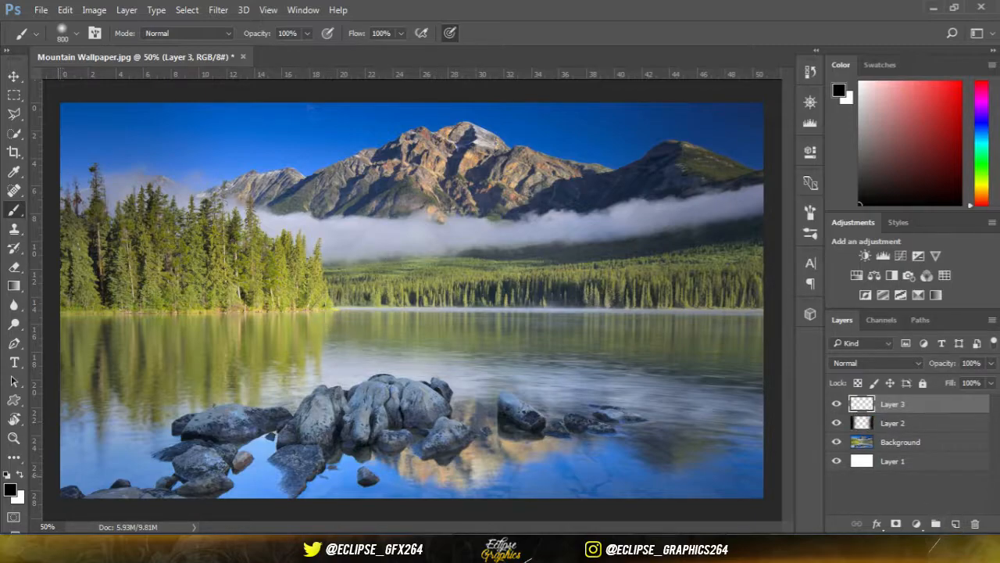
pyautogui.click(20, 474)
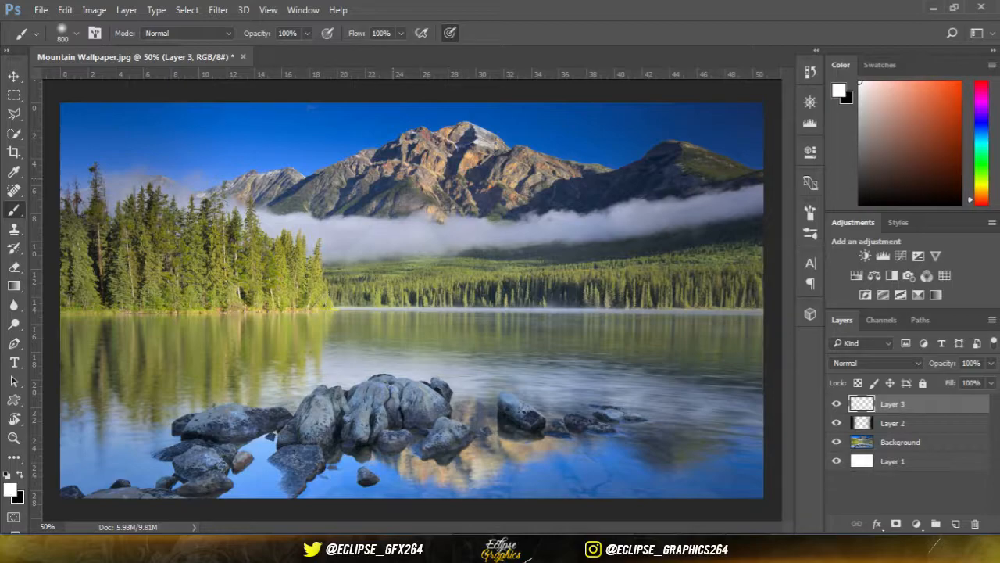
pyautogui.hotkey('ctrl', '-')
pyautogui.hotkey('ctrl', '-')
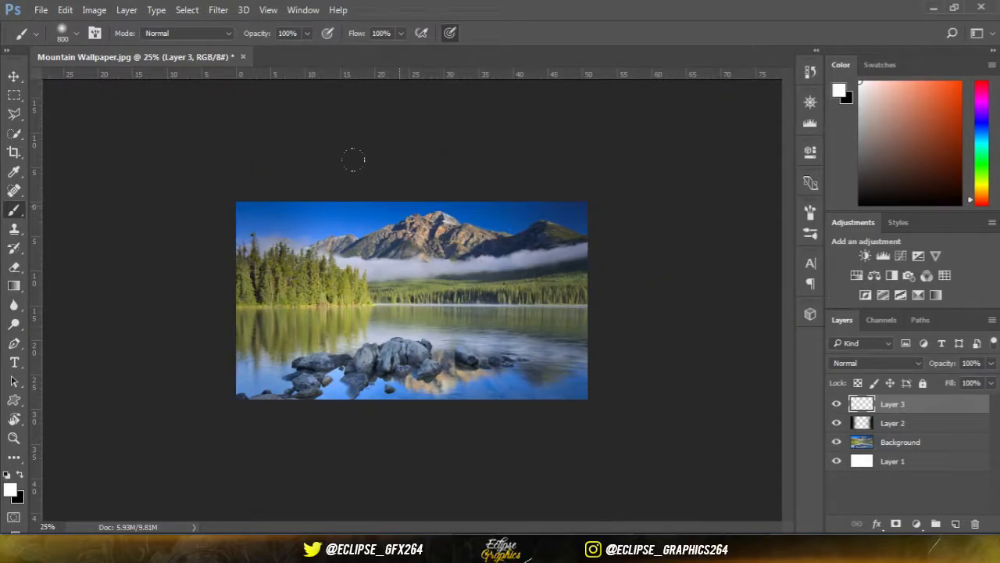
pyautogui.press(']')
pyautogui.press(']')
pyautogui.click(340, 90)
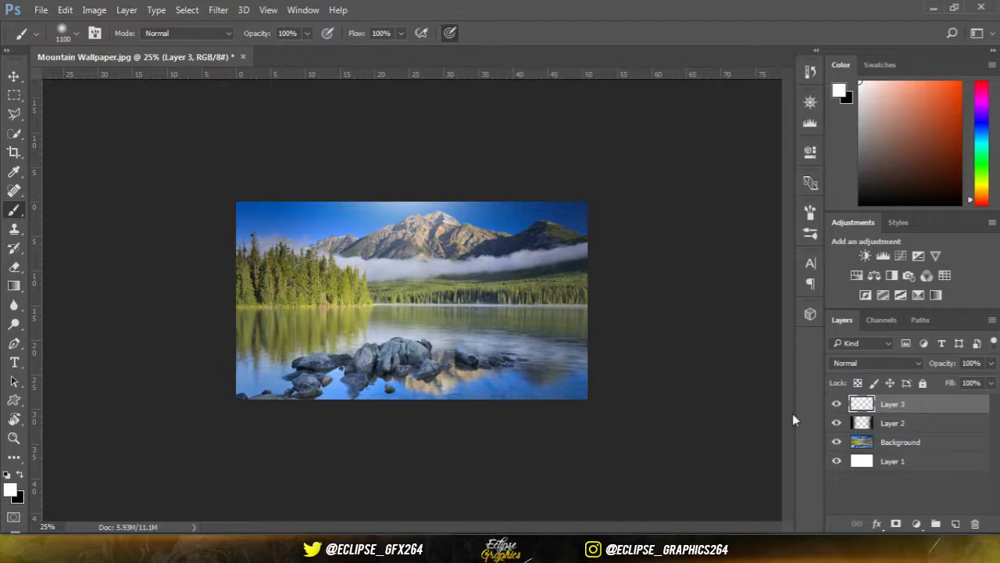
pyautogui.hotkey('ctrl', '+')
pyautogui.hotkey('ctrl', '+')
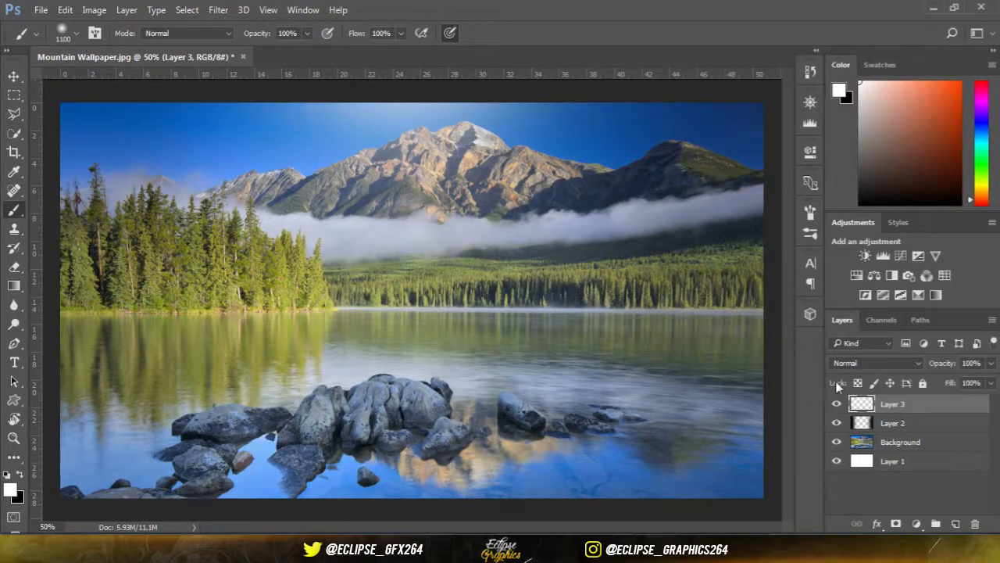
# Lower the opacity of the white glow layer to soften the light, and switch to the Move tool.
pyautogui.click(991, 363)
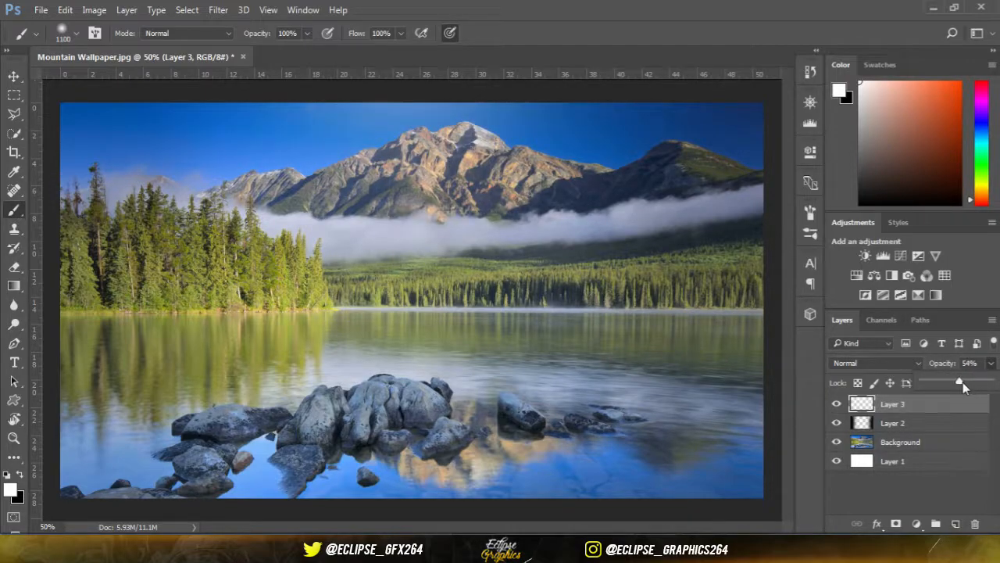
pyautogui.moveTo(960, 382); pyautogui.dragTo(966, 383)
pyautogui.press('v')
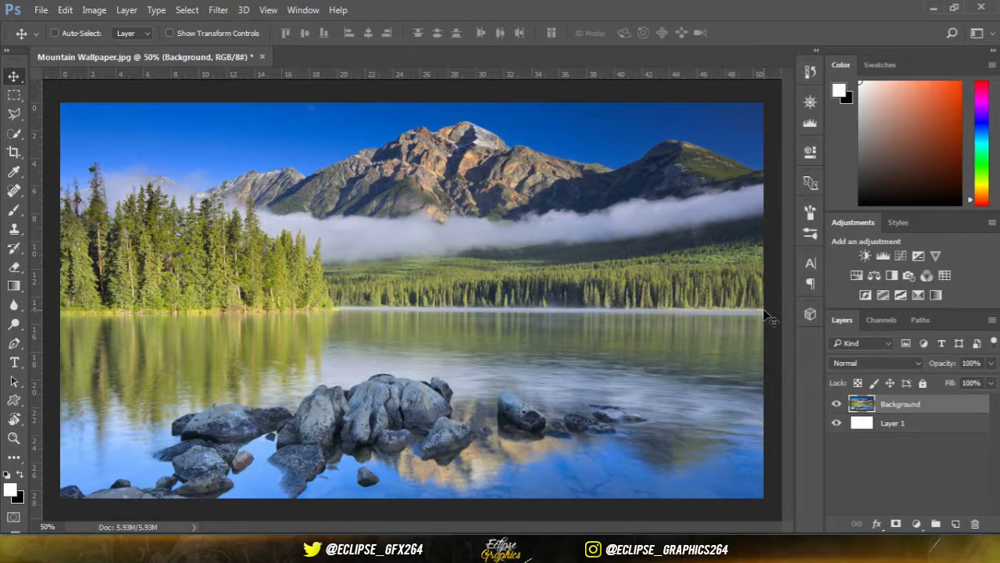
# Try a Brightness/Contrast adjustment layer above the photo with contrast at 1, and delete the adjustment layer.
pyautogui.click(864, 257)
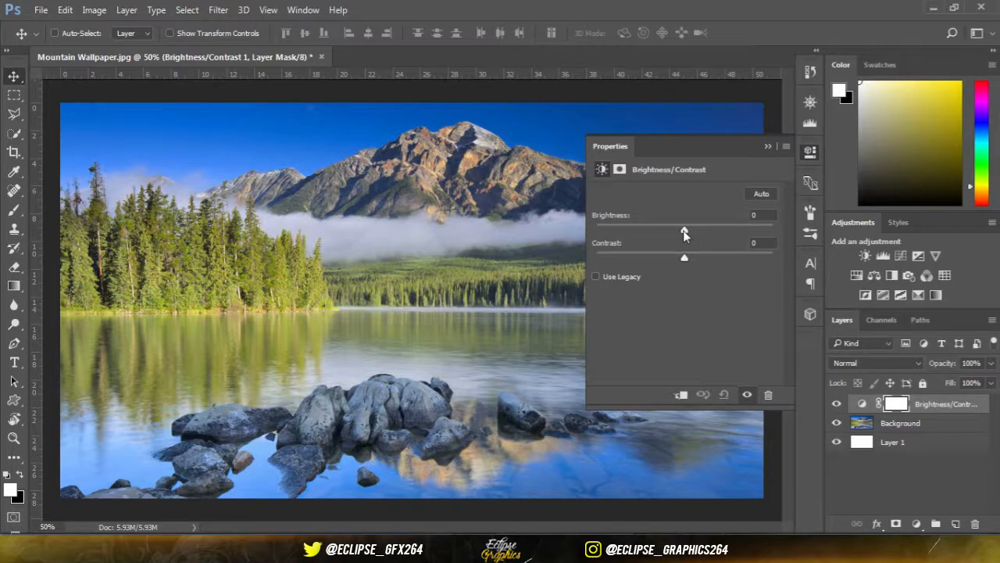
pyautogui.moveTo(683, 230); pyautogui.dragTo(685, 257)
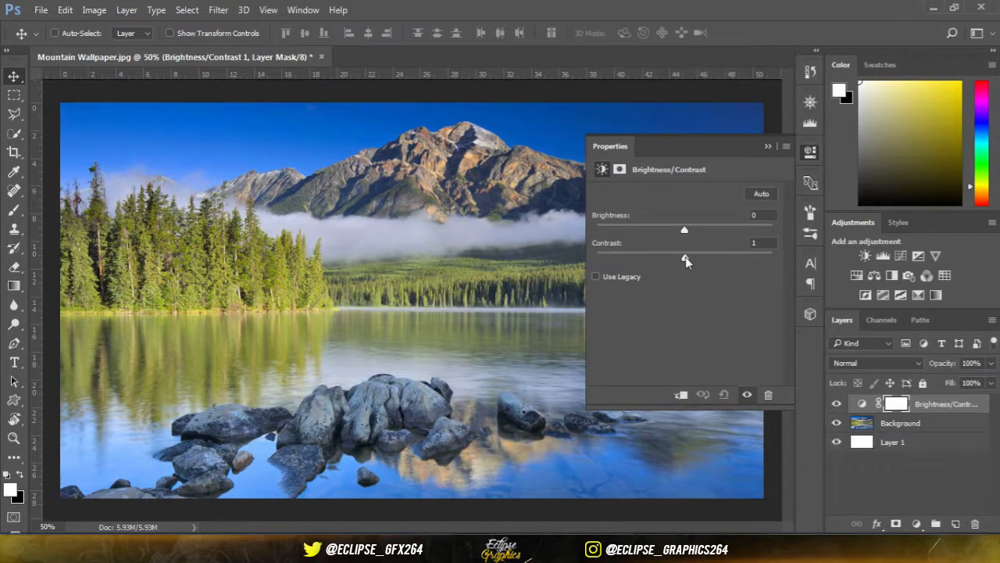
pyautogui.click(767, 147)
pyautogui.press('Delete')
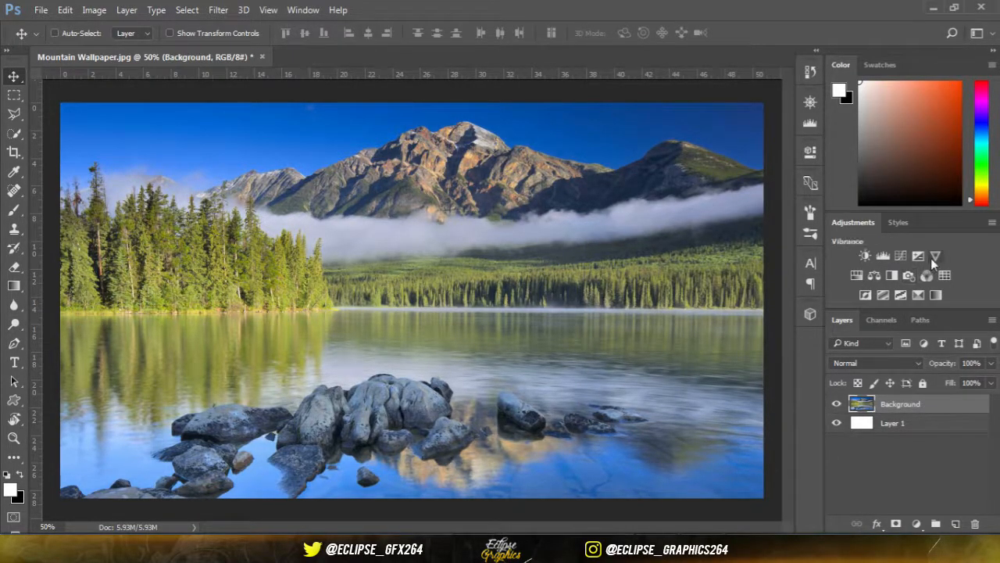
# Try an Exposure adjustment layer with exposure +0.06, offset +0.0042 and gamma correction 1.02, and delete it.
pyautogui.click(919, 256)
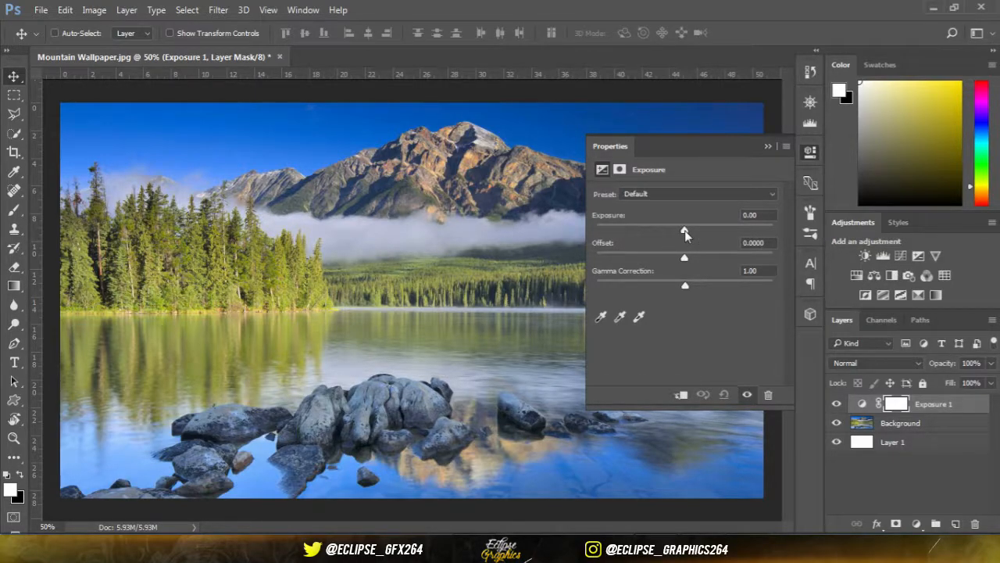
pyautogui.moveTo(685, 231); pyautogui.dragTo(686, 260)
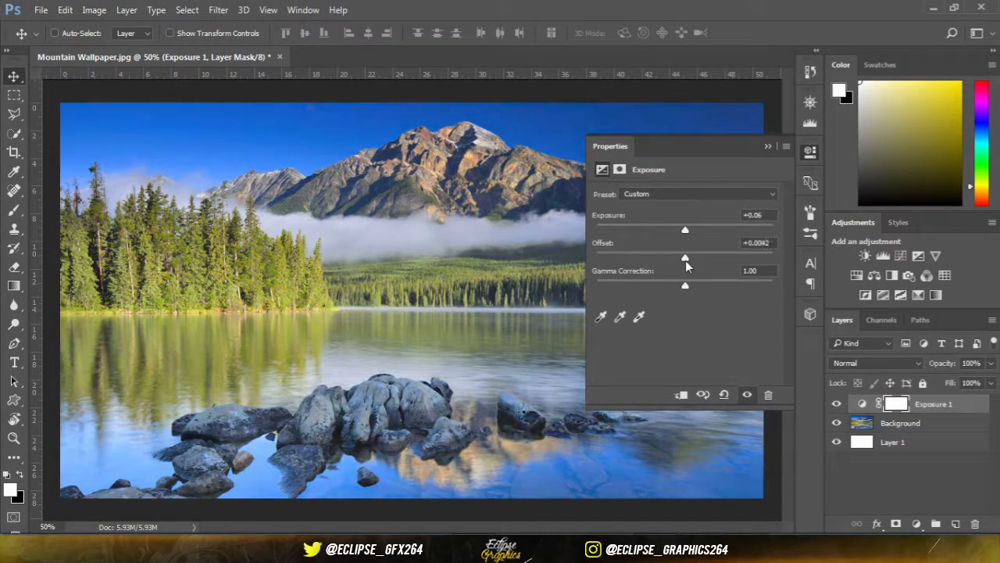
pyautogui.moveTo(697, 284); pyautogui.dragTo(684, 285)
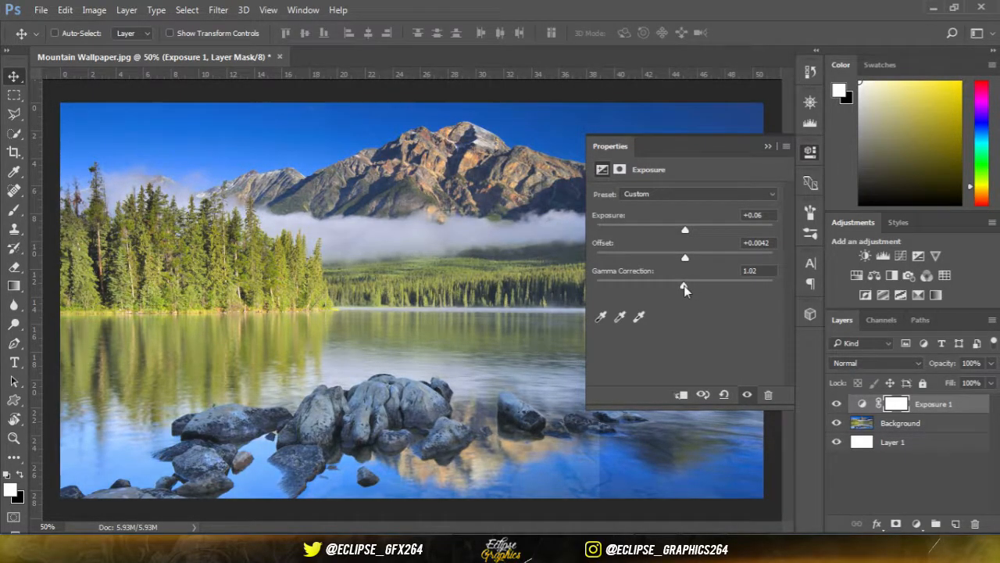
pyautogui.click(767, 147)
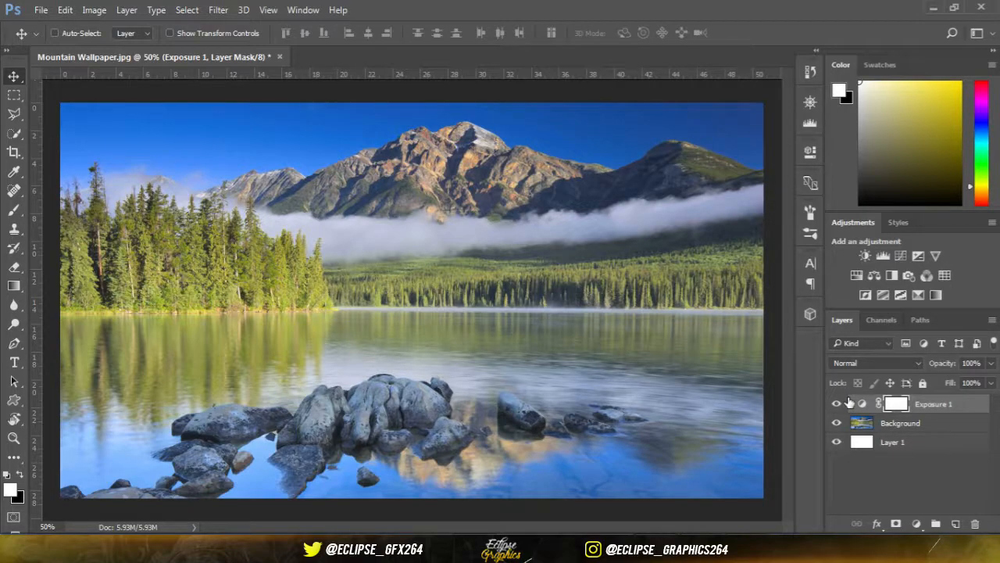
pyautogui.press('Delete')
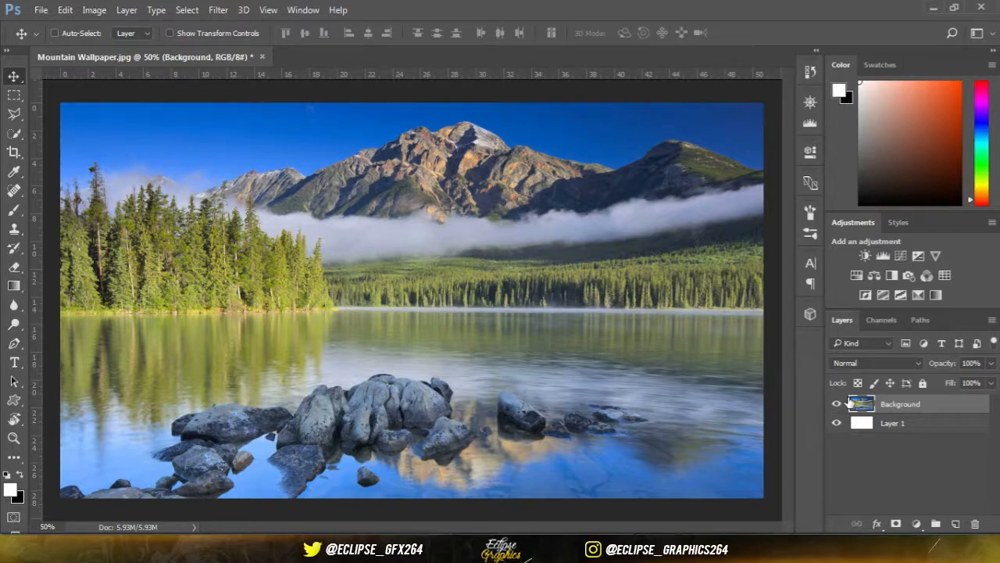
# Try a Vibrance adjustment layer above the photo, shifting its saturation and vibrance, and delete the adjustment layer.
pyautogui.click(936, 256)
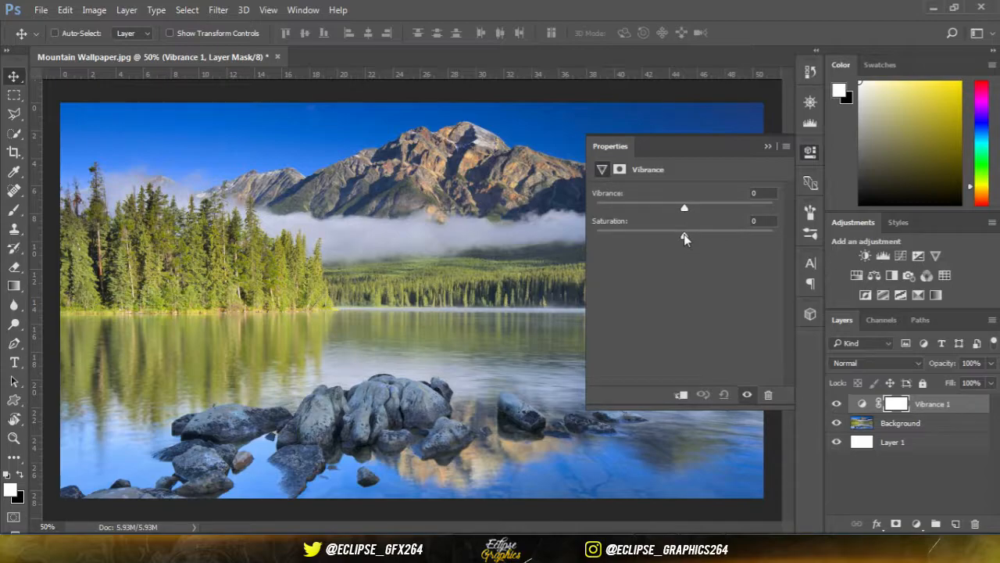
pyautogui.moveTo(684, 235); pyautogui.dragTo(708, 209)
pyautogui.click(769, 146)
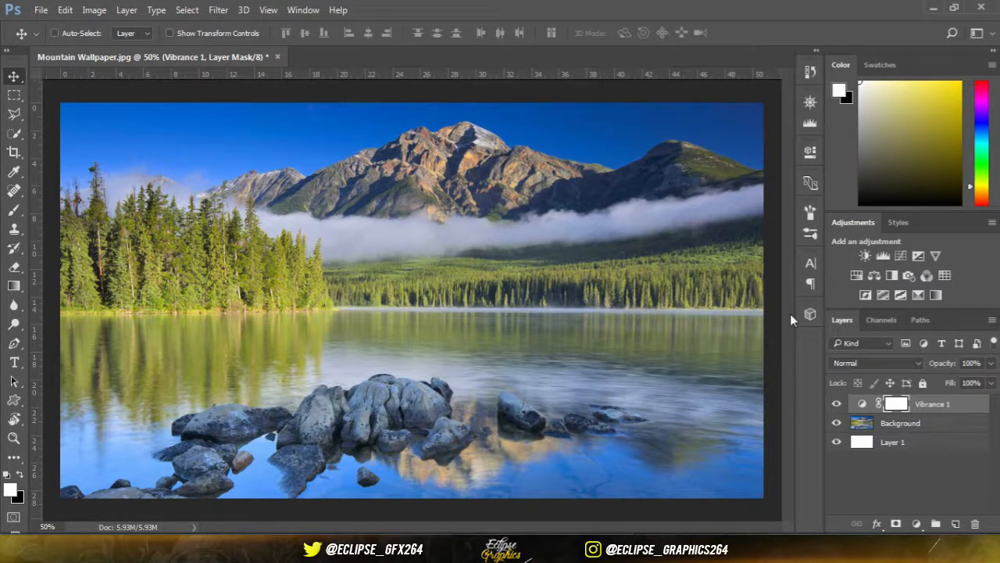
pyautogui.press('Delete')
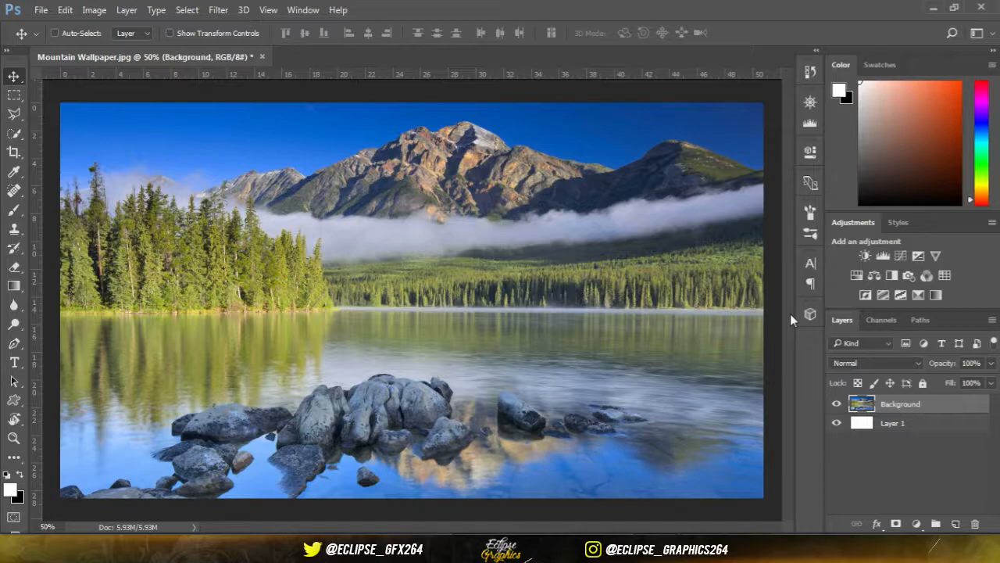
# Try a Hue/Saturation adjustment layer with hue +8, saturation -1 and lightness -2, and delete it.
pyautogui.click(856, 275)
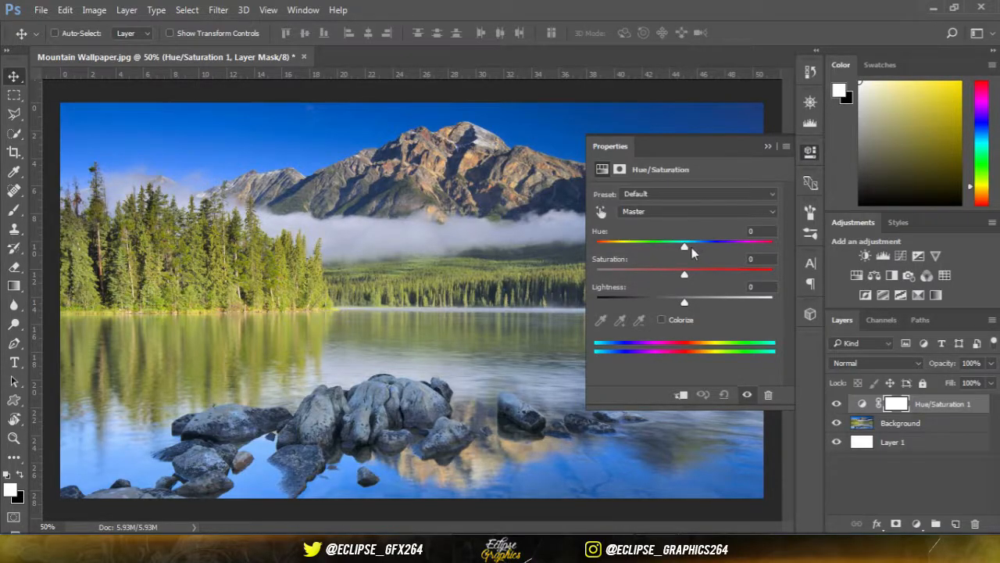
pyautogui.moveTo(684, 247); pyautogui.dragTo(668, 304)
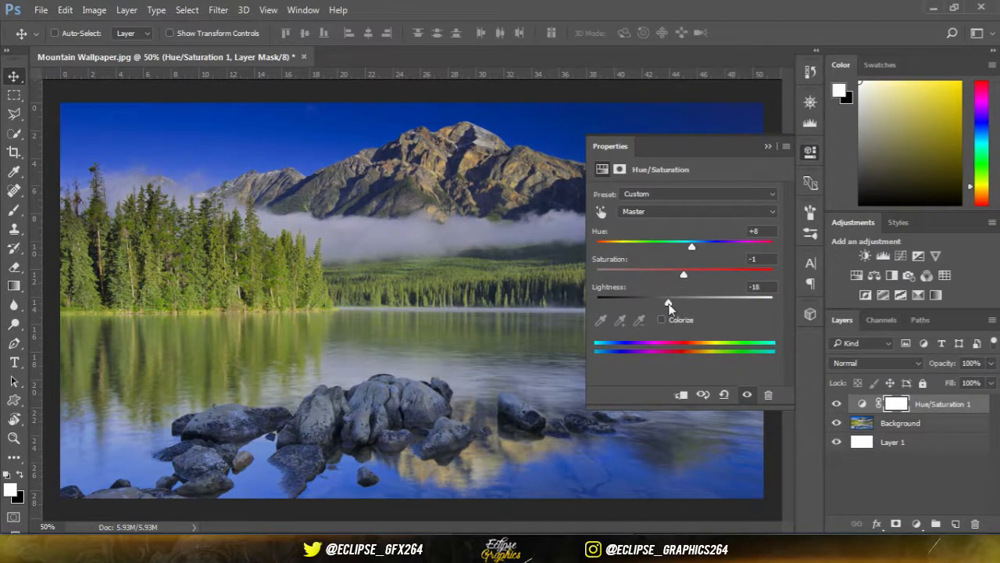
pyautogui.moveTo(674, 303)
pyautogui.mouseDown()
pyautogui.moveTo(582, 304)
pyautogui.moveTo(780, 297)
pyautogui.moveTo(683, 304)
pyautogui.mouseUp()
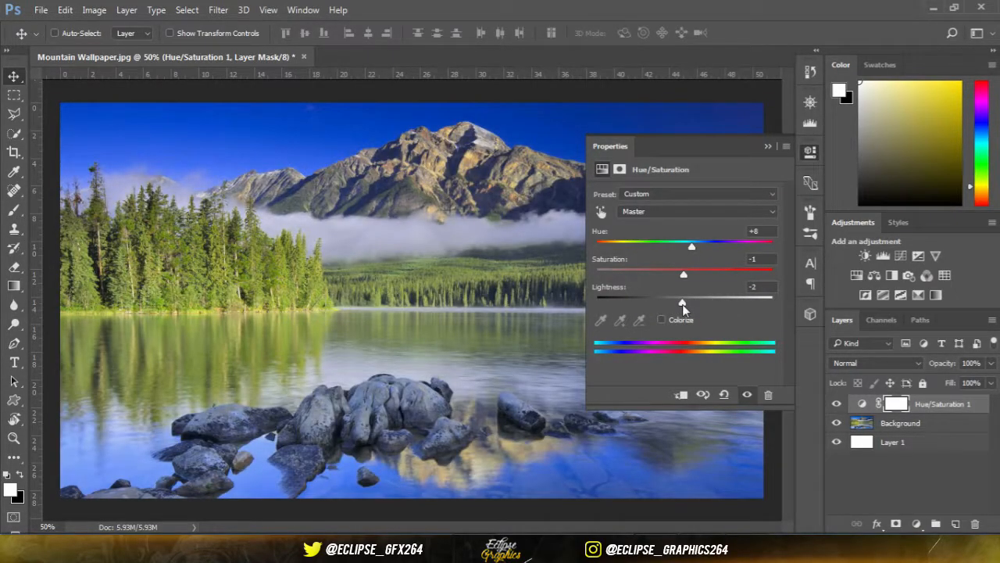
pyautogui.click(767, 146)
pyautogui.press('Delete')
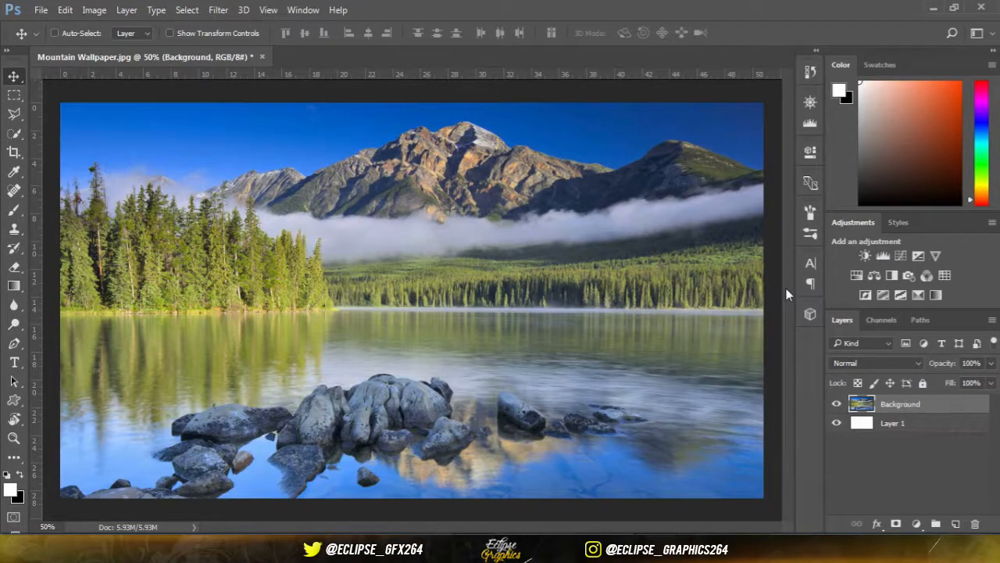
# Try a Black & White adjustment layer on the photo with reds at -17, and delete it.
pyautogui.click(890, 274)
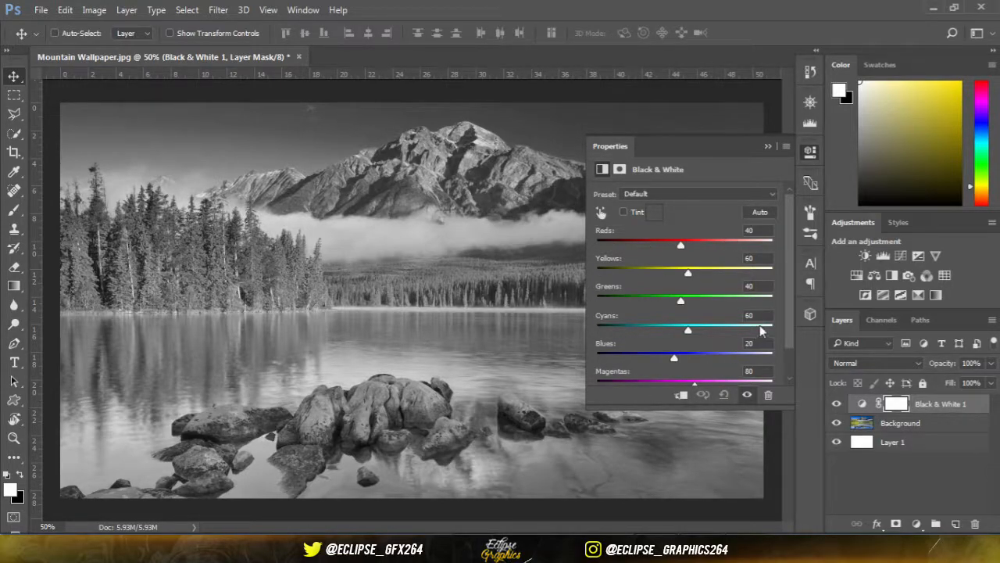
pyautogui.moveTo(681, 245); pyautogui.dragTo(661, 251)
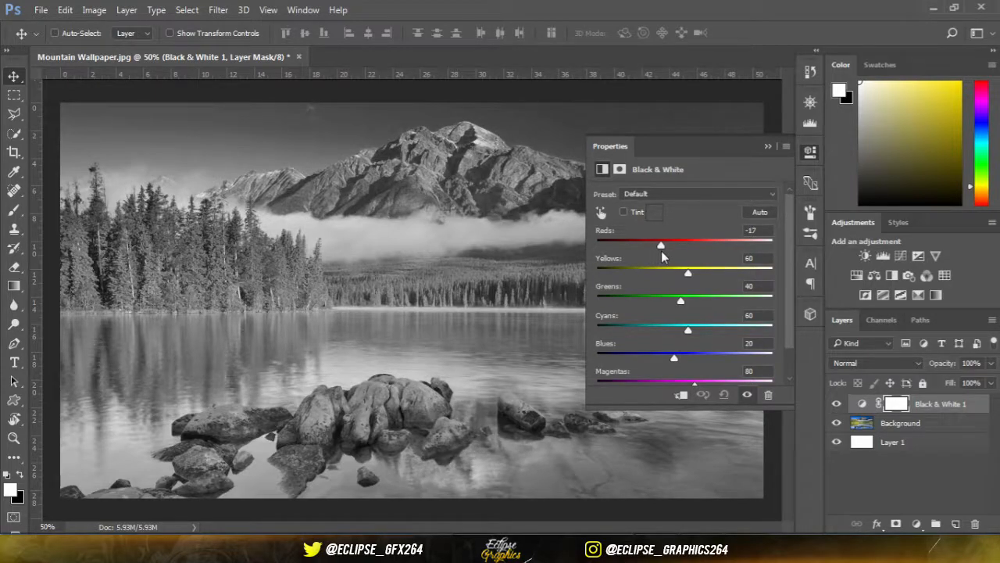
pyautogui.click(768, 146)
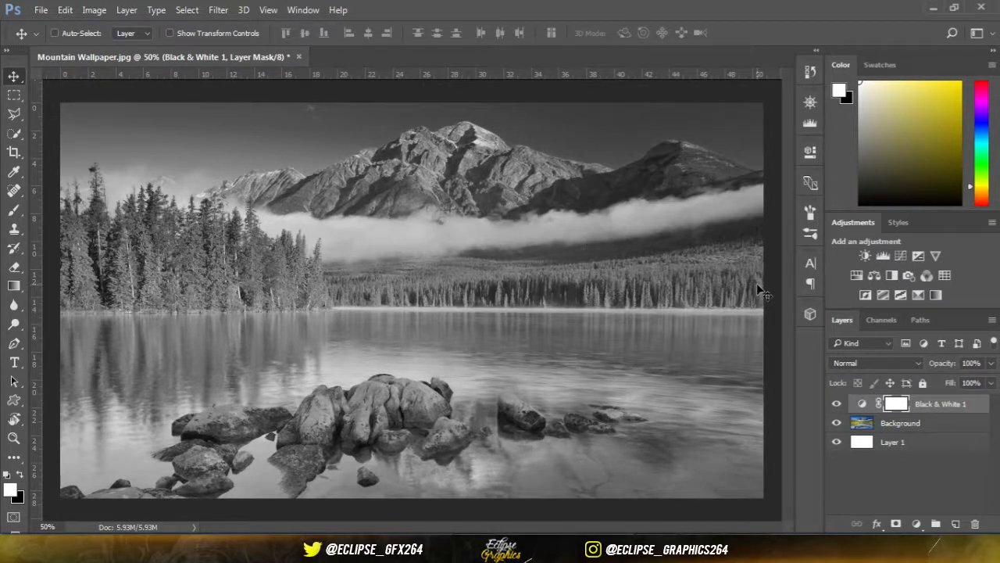
pyautogui.press('Delete')
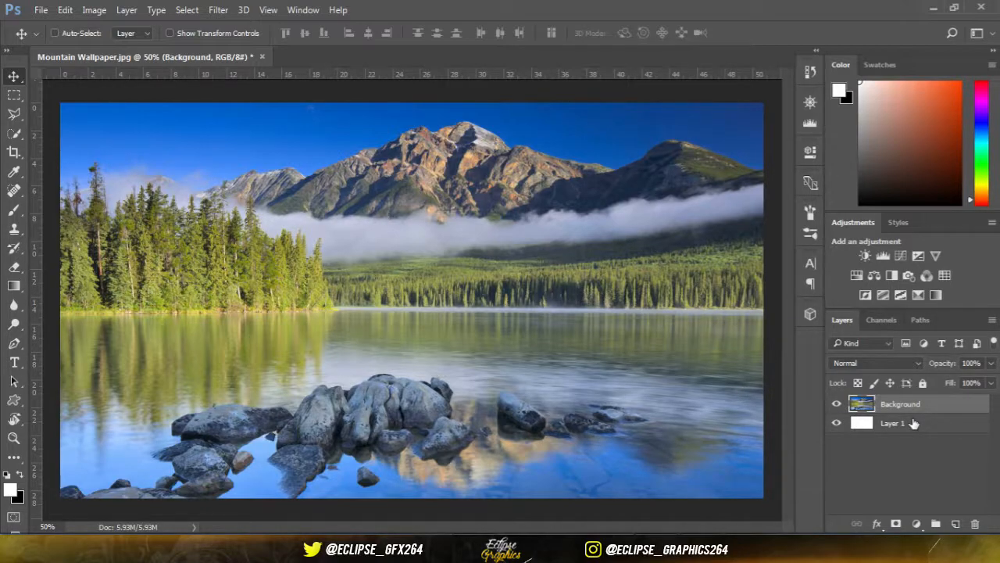
# Merge the Background photo layer with the white Layer 1 and set the merged layer's opacity to 99%.
pyautogui.keyDown('ctrl'); pyautogui.click(914, 423); pyautogui.keyUp('ctrl')
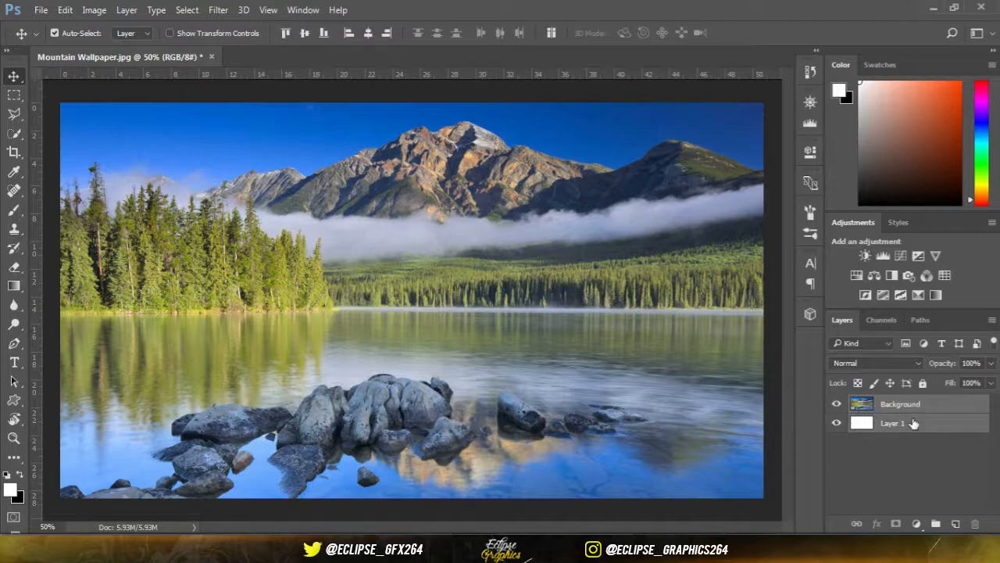
pyautogui.hotkey('ctrl', 'e')
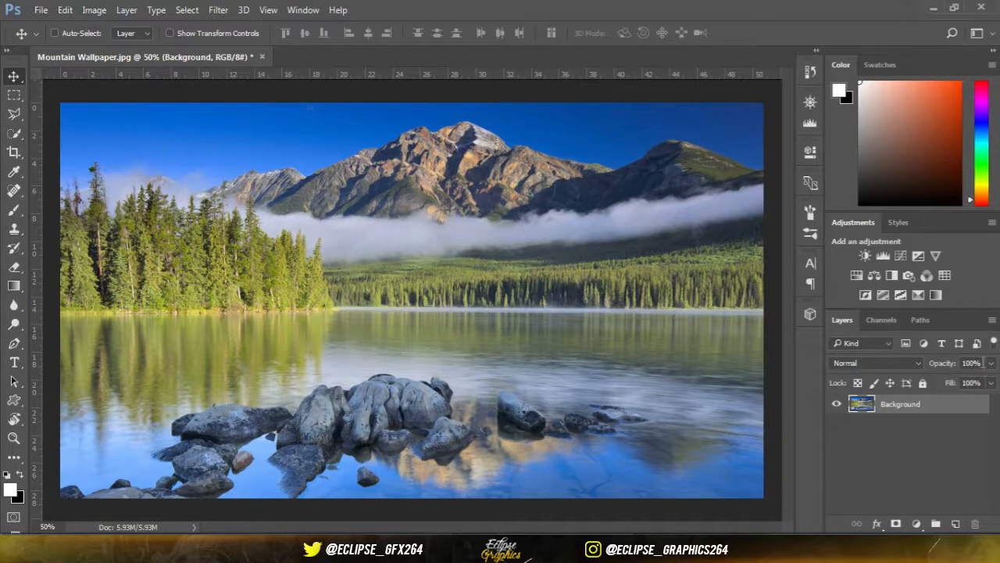
pyautogui.moveTo(983, 362); pyautogui.dragTo(904, 364)
pyautogui.write('99')
pyautogui.press('Return')
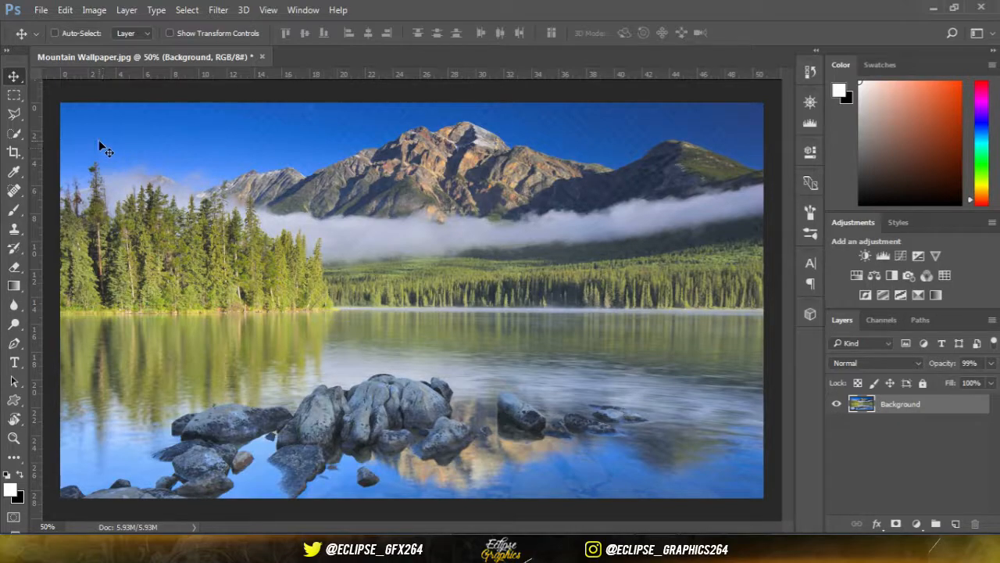
# Open the Save for Web (Legacy) export settings for the merged photo.
pyautogui.click(41, 10)
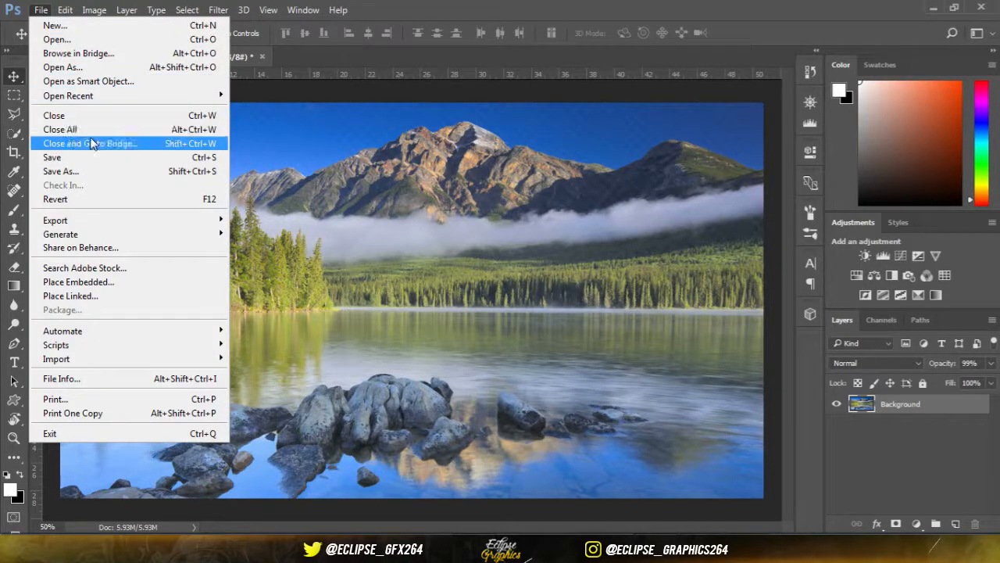
pyautogui.moveTo(177, 222)
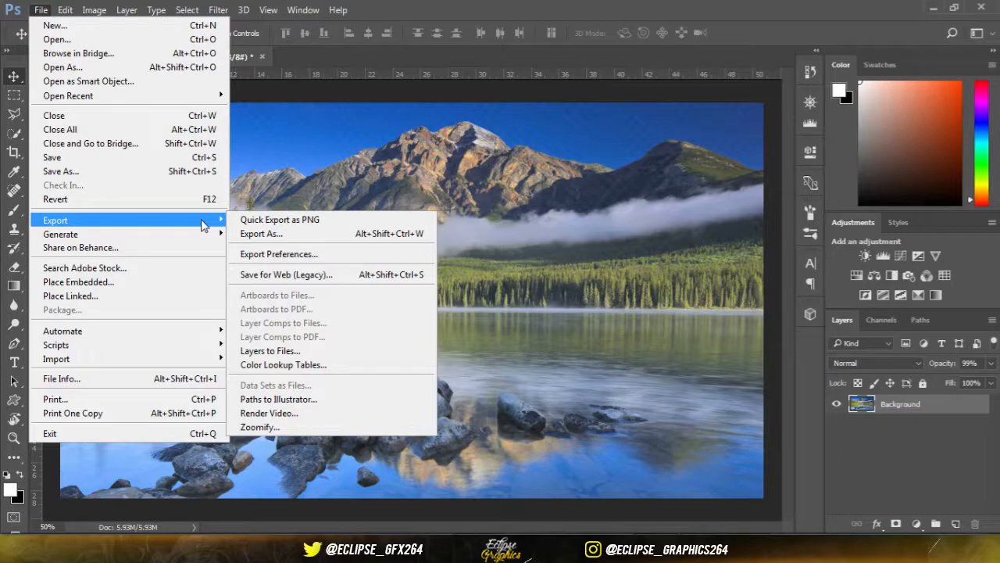
pyautogui.click(267, 275)
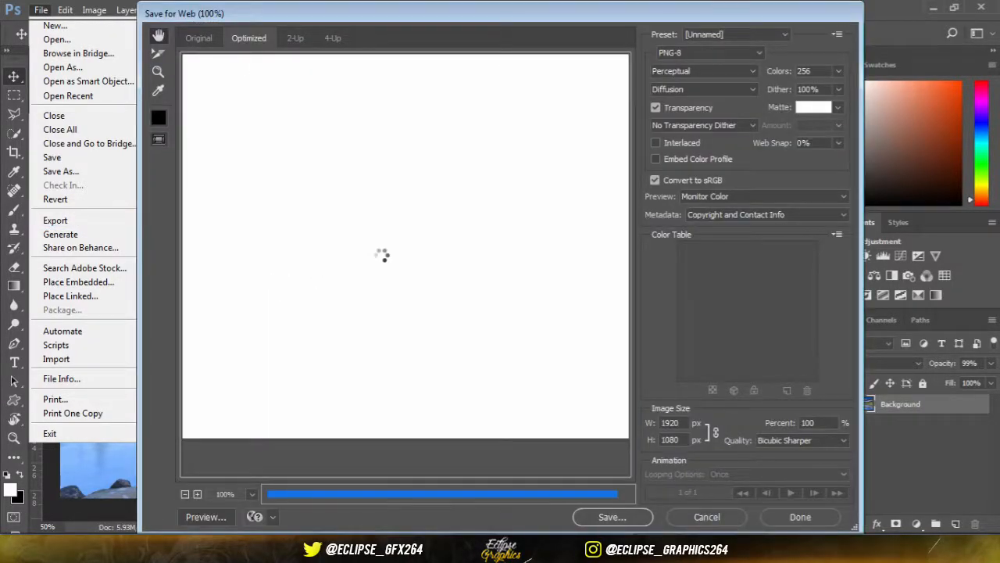